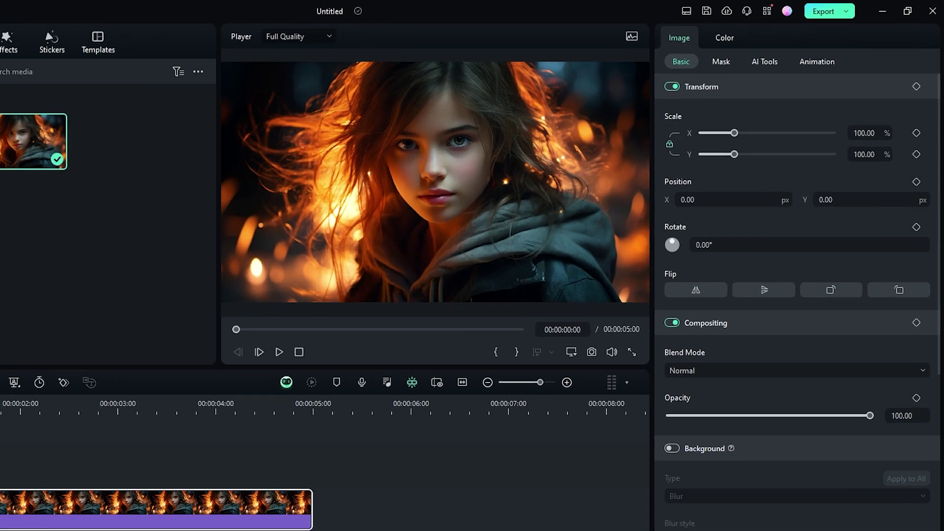
# Keyframe Scale 100%→144% and Rotate 0°→13° from 0s to 00:00:04:12, then preview
pyautogui.click(922, 105)
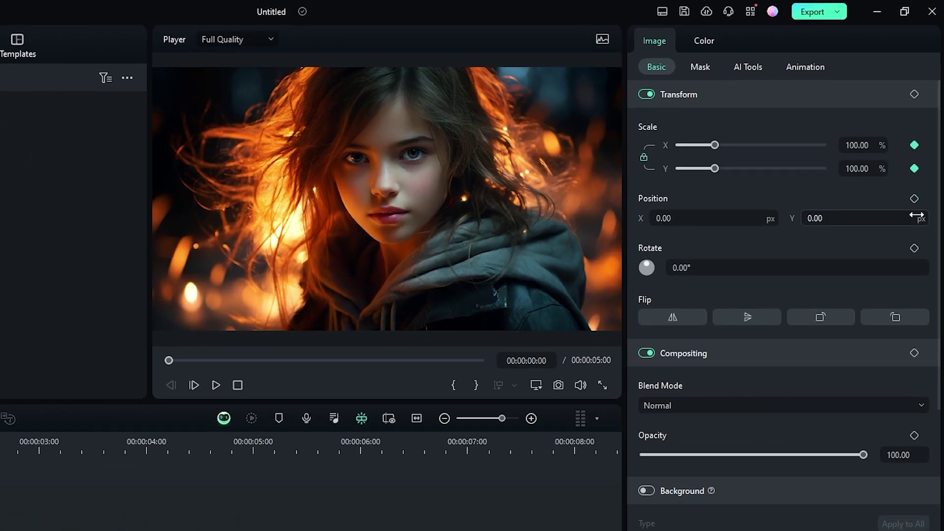
pyautogui.click(915, 249)
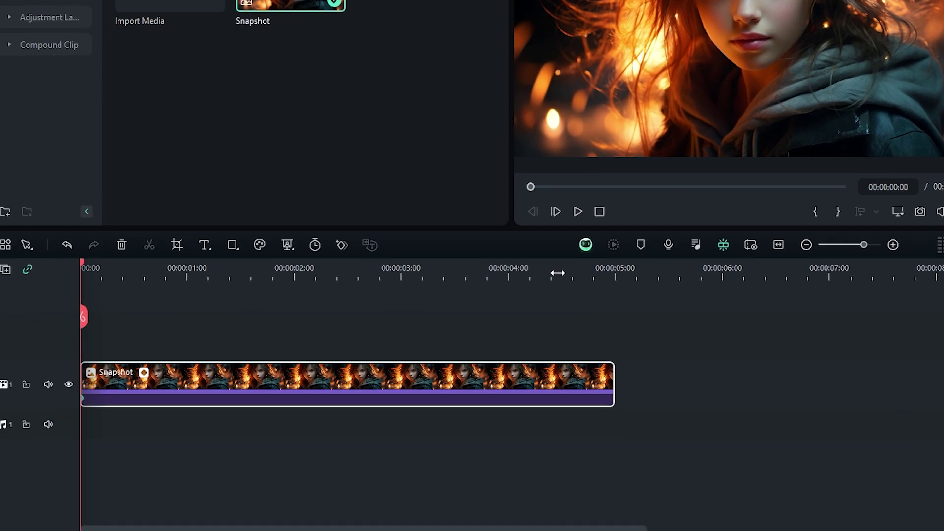
pyautogui.click(560, 273)
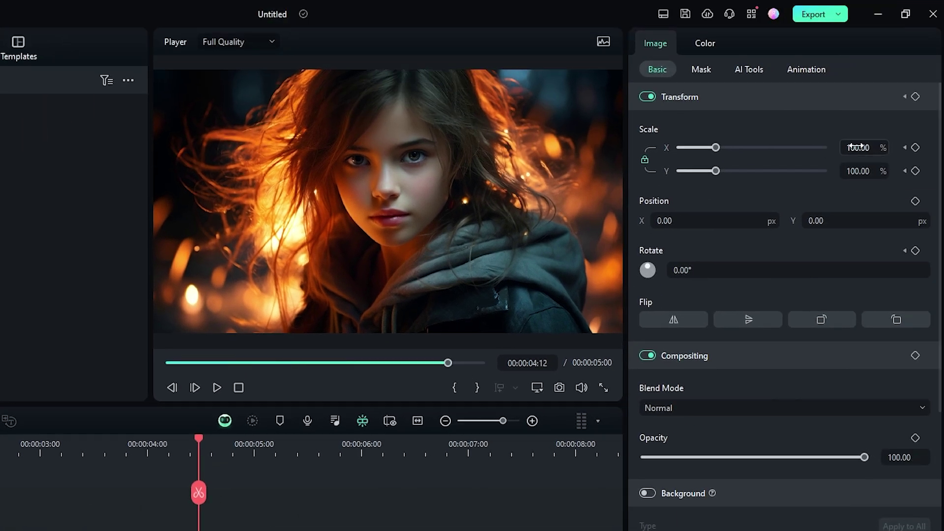
pyautogui.moveTo(716, 147); pyautogui.dragTo(731, 147)
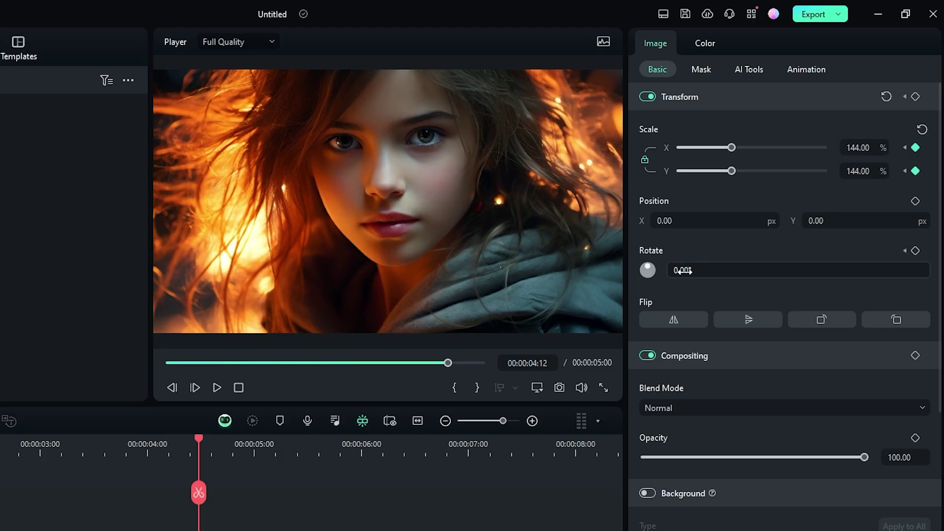
pyautogui.moveTo(686, 270); pyautogui.dragTo(708, 270)
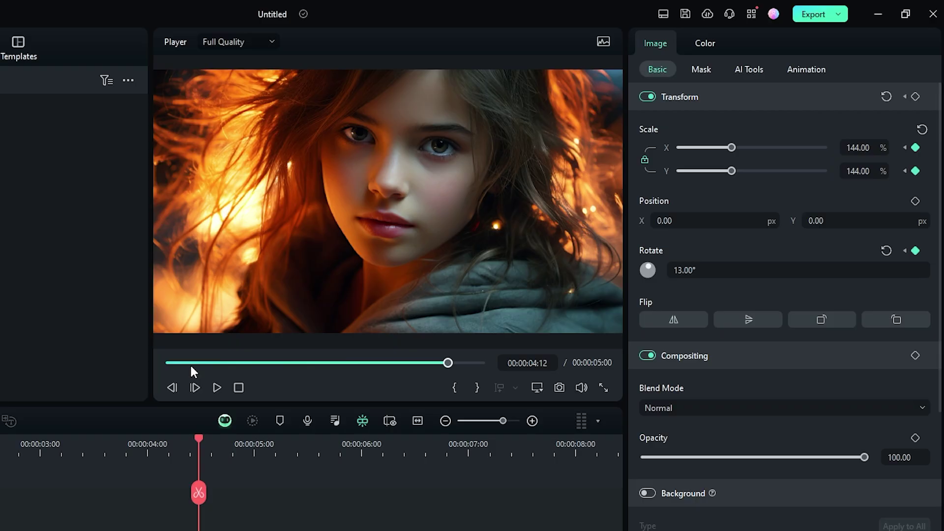
pyautogui.click(170, 363)
pyautogui.press('space')
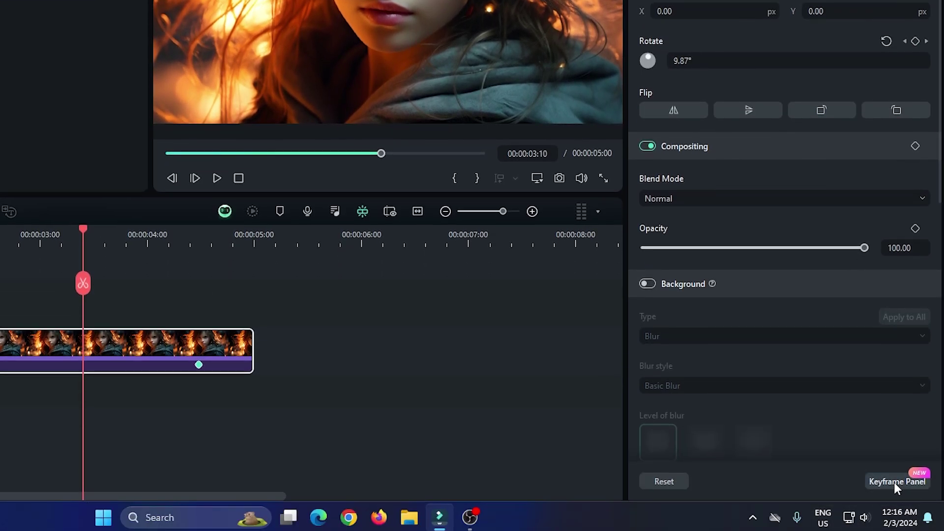
# Apply Ease in / Ease out to the scale and rotation keyframes in the Keyframe Panel, then preview
pyautogui.click(894, 483)
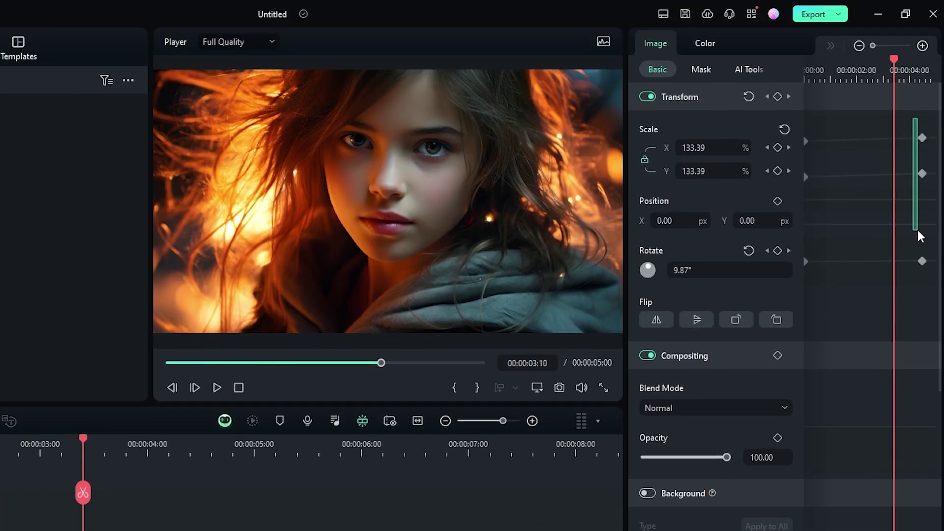
pyautogui.moveTo(921, 235); pyautogui.dragTo(922, 274)
pyautogui.rightClick(922, 261)
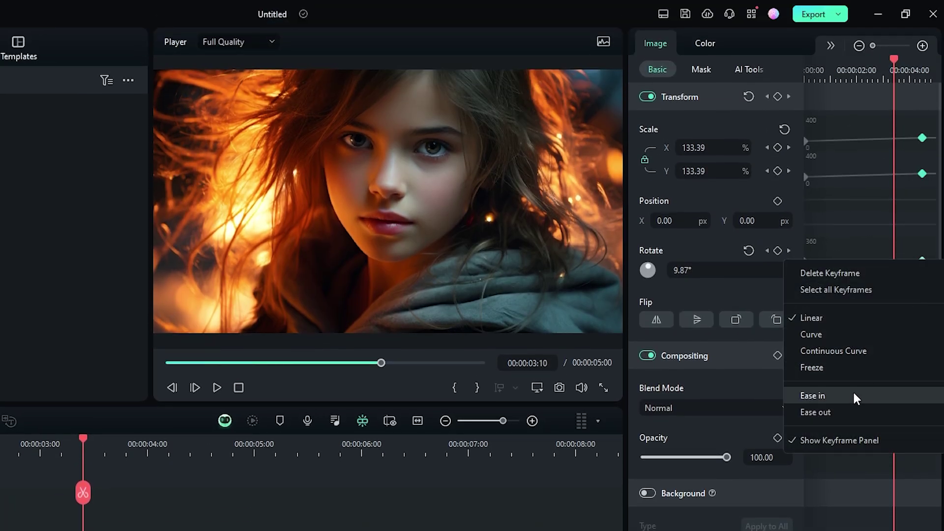
pyautogui.click(830, 410)
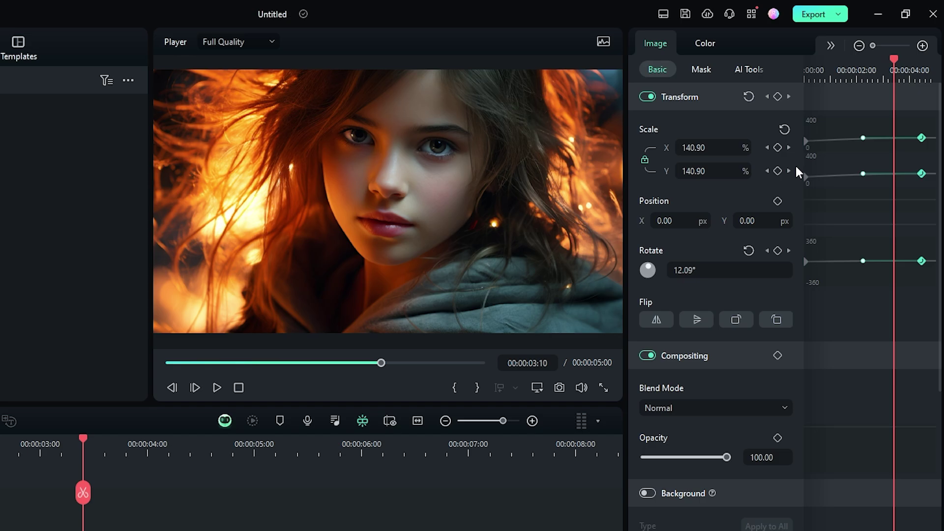
pyautogui.moveTo(805, 141); pyautogui.dragTo(809, 170)
pyautogui.moveTo(787, 267); pyautogui.dragTo(805, 267)
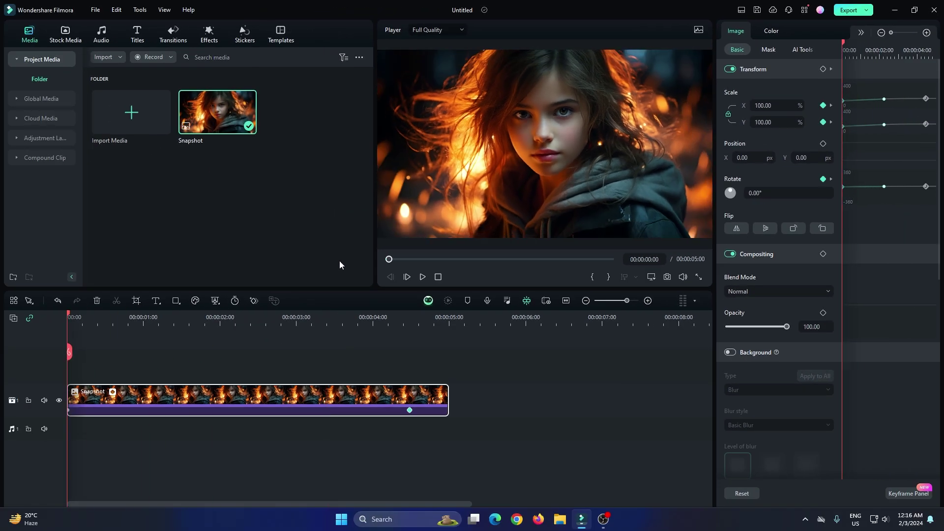
pyautogui.press('space')
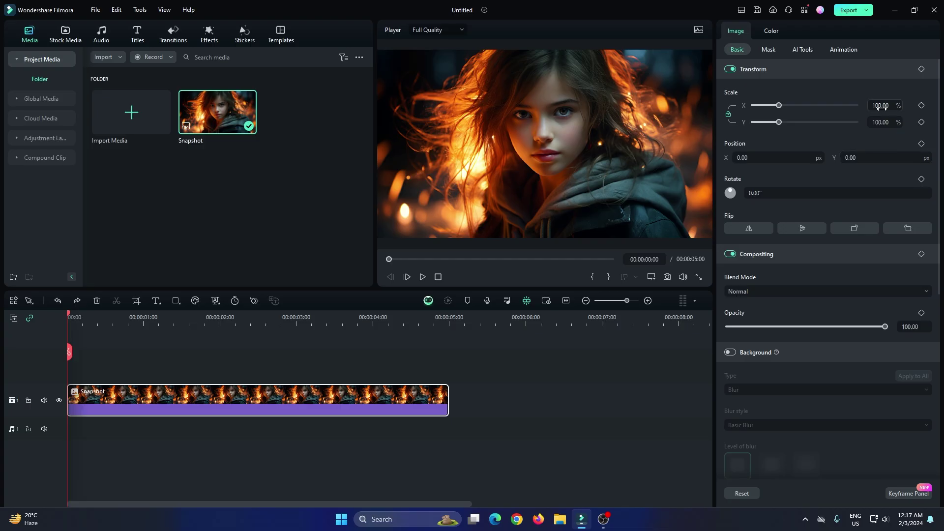
# Set Scale to 155% and keyframe Position X from 386 at 0s to -467 at 00:00:04:14
pyautogui.moveTo(779, 106); pyautogui.dragTo(793, 105)
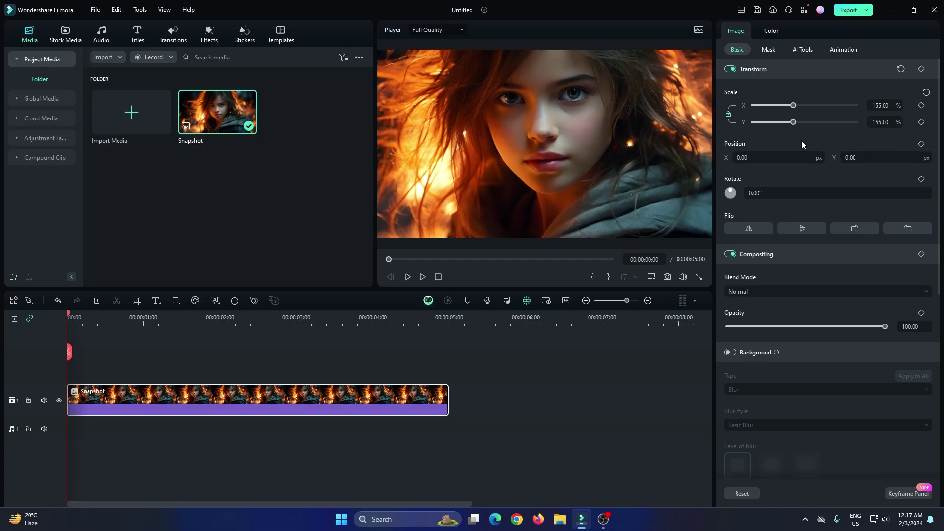
pyautogui.moveTo(743, 158); pyautogui.dragTo(821, 151)
pyautogui.click(921, 144)
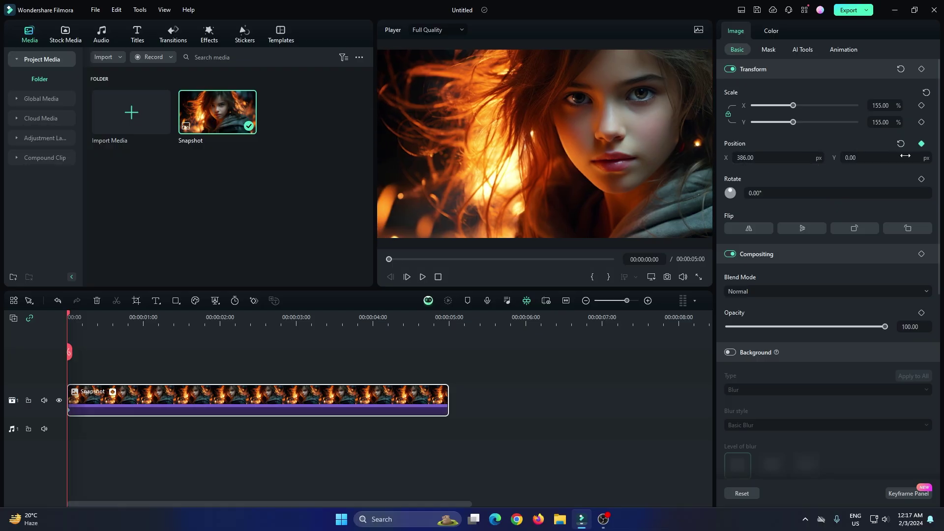
pyautogui.click(416, 319)
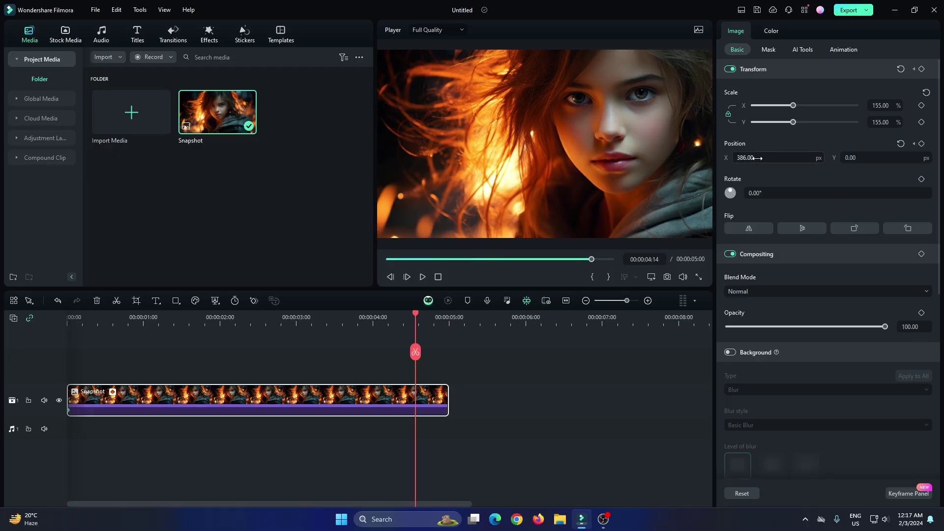
pyautogui.moveTo(751, 157)
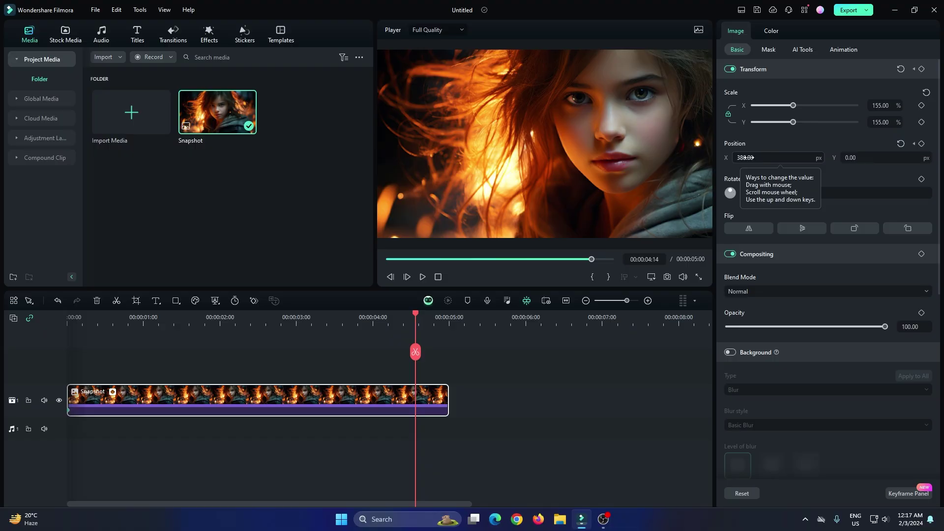
pyautogui.moveTo(747, 157); pyautogui.dragTo(697, 158)
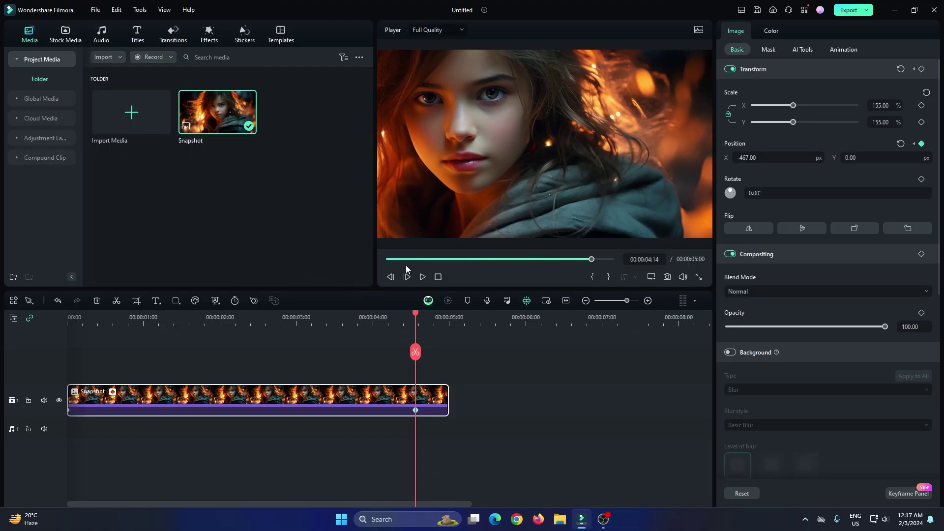
# Set Ease in on the first Position keyframe and Ease out on the last
pyautogui.click(905, 492)
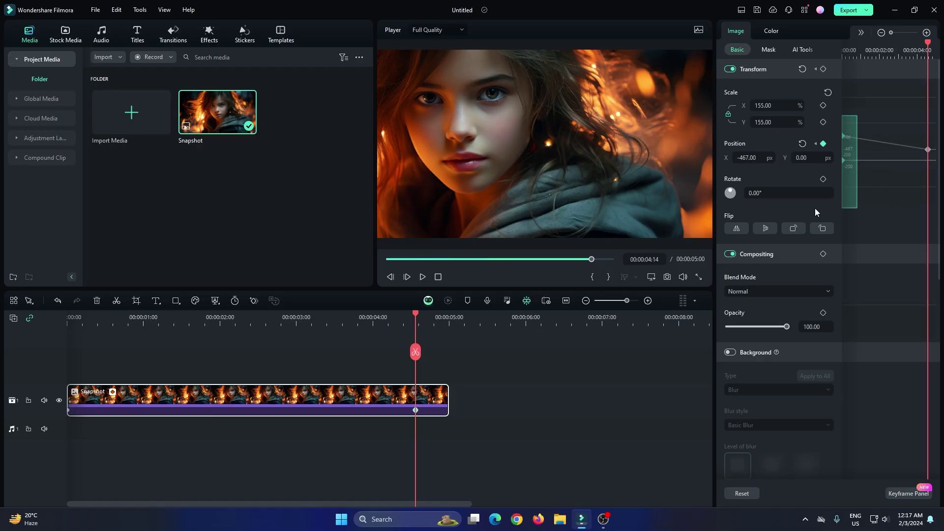
pyautogui.rightClick(847, 160)
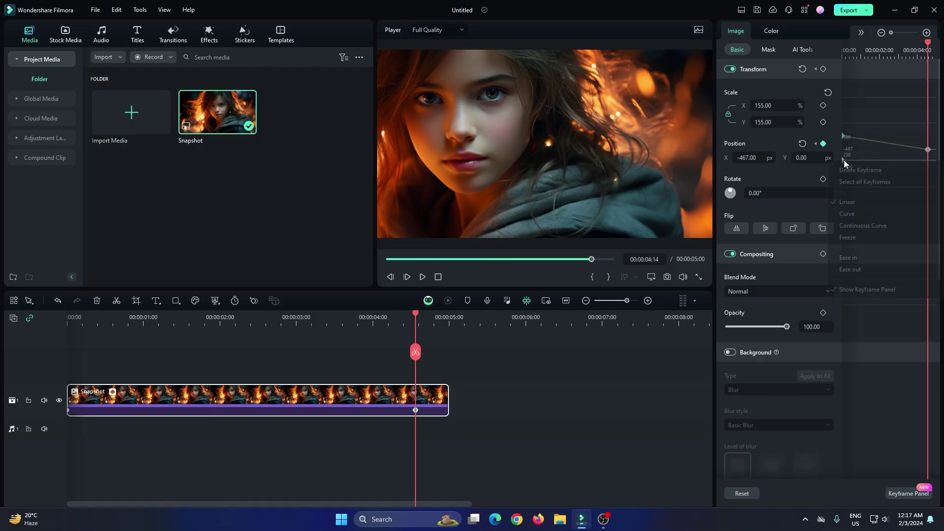
pyautogui.click(852, 258)
pyautogui.rightClick(928, 149)
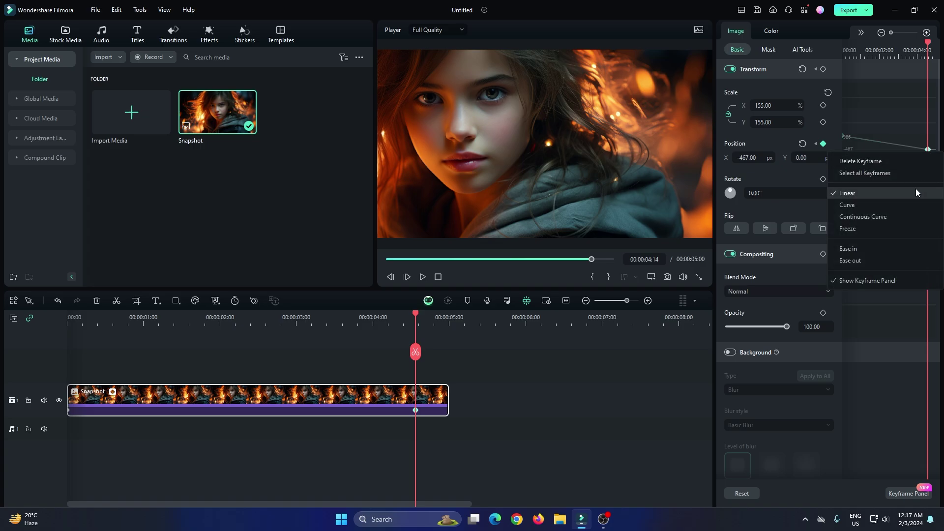
pyautogui.click(861, 261)
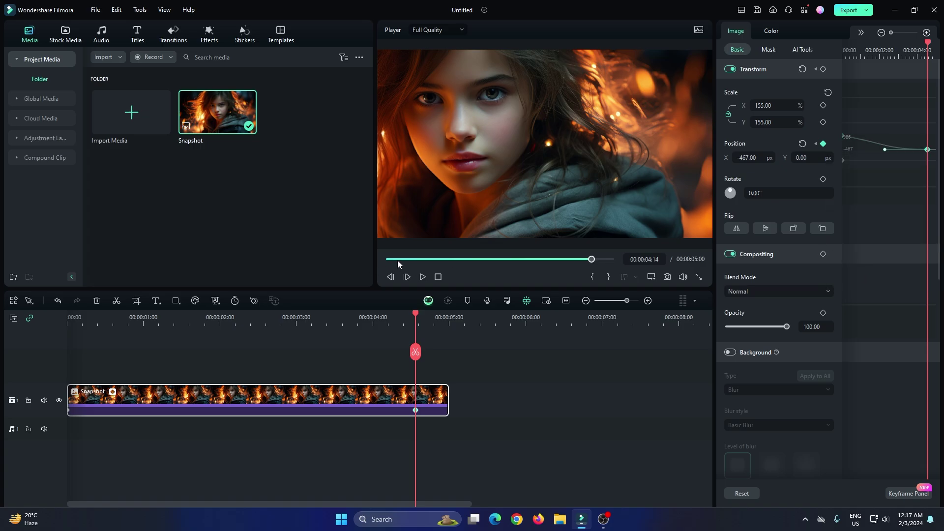
# Play the eased pan from the clip start, then stop playback
pyautogui.click(398, 259)
pyautogui.press('space')
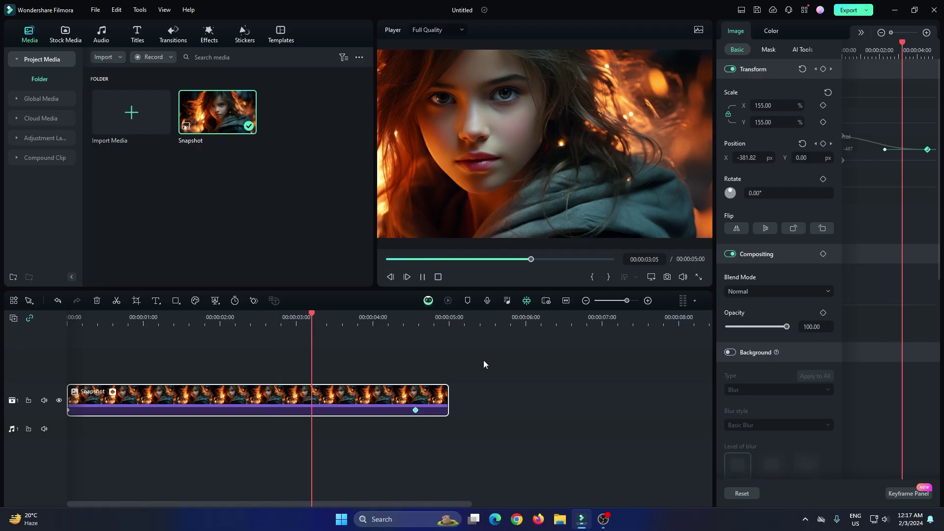
pyautogui.press('space')
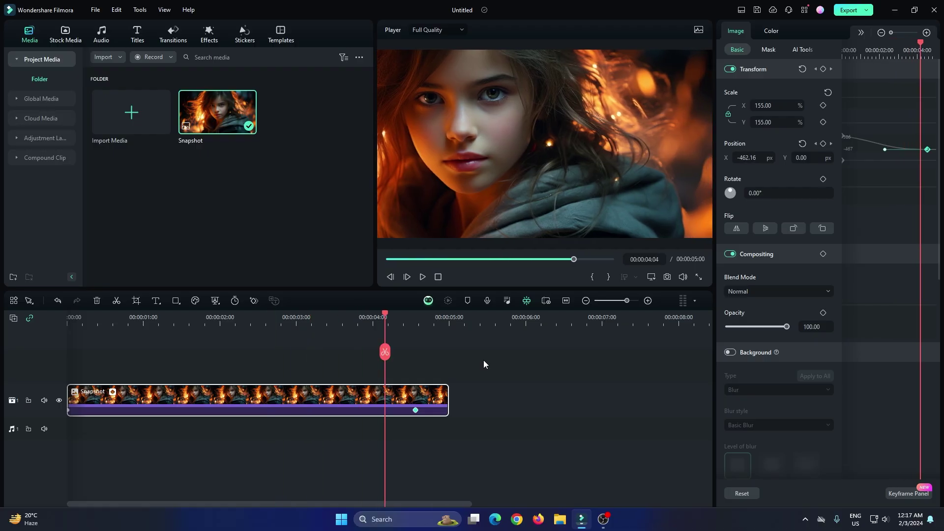